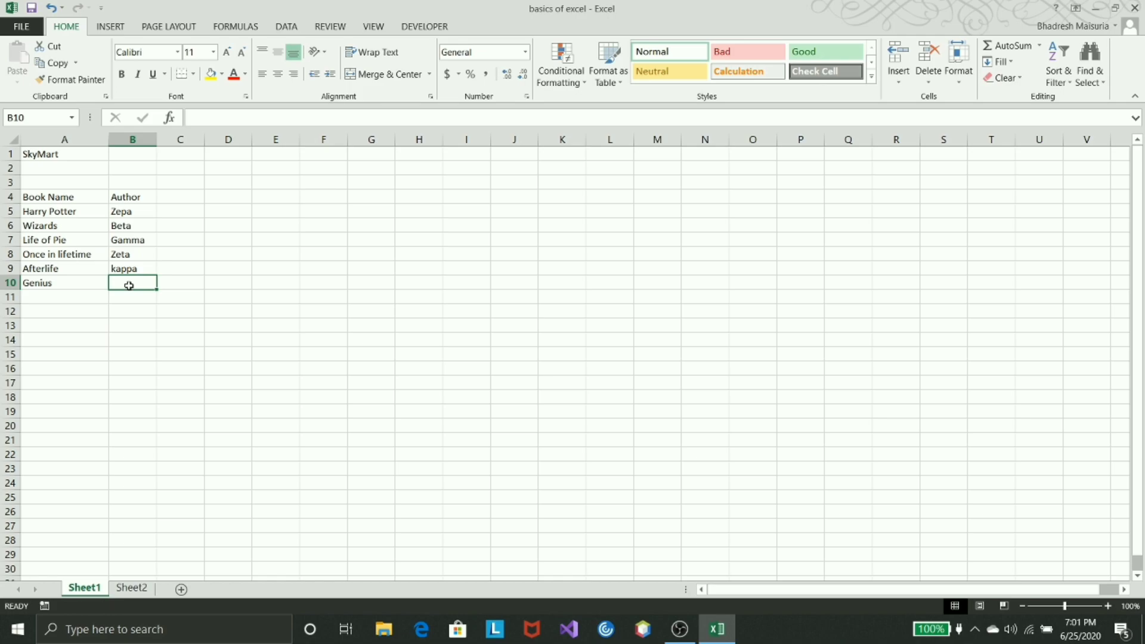
- Enter Benejim as the author of Genius in cell B10
text(Beta)
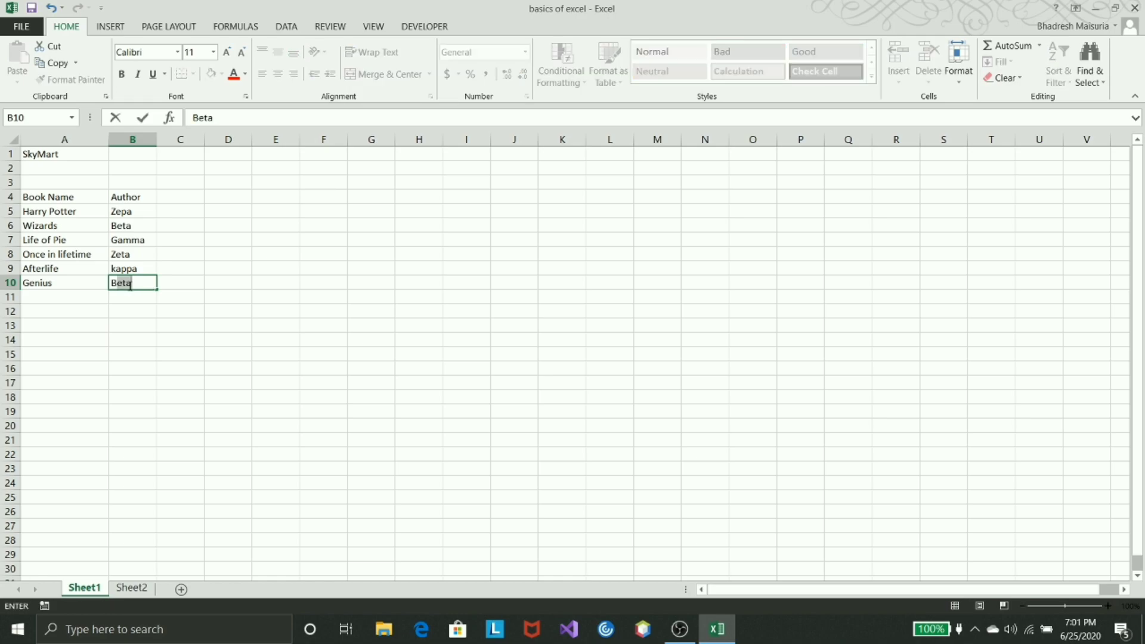
drag(130, 284, 274, 339)
text(nejim)
click(118, 284)
text(e)
- Add the book name Double in cell A11 below Genius
click(67, 297)
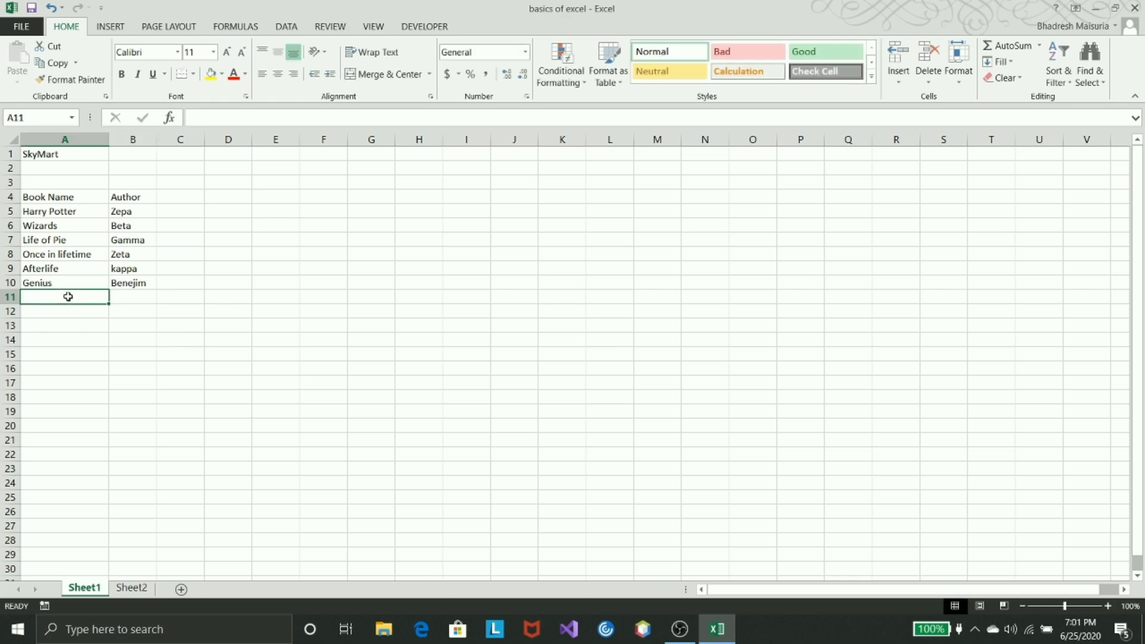
text(Double)
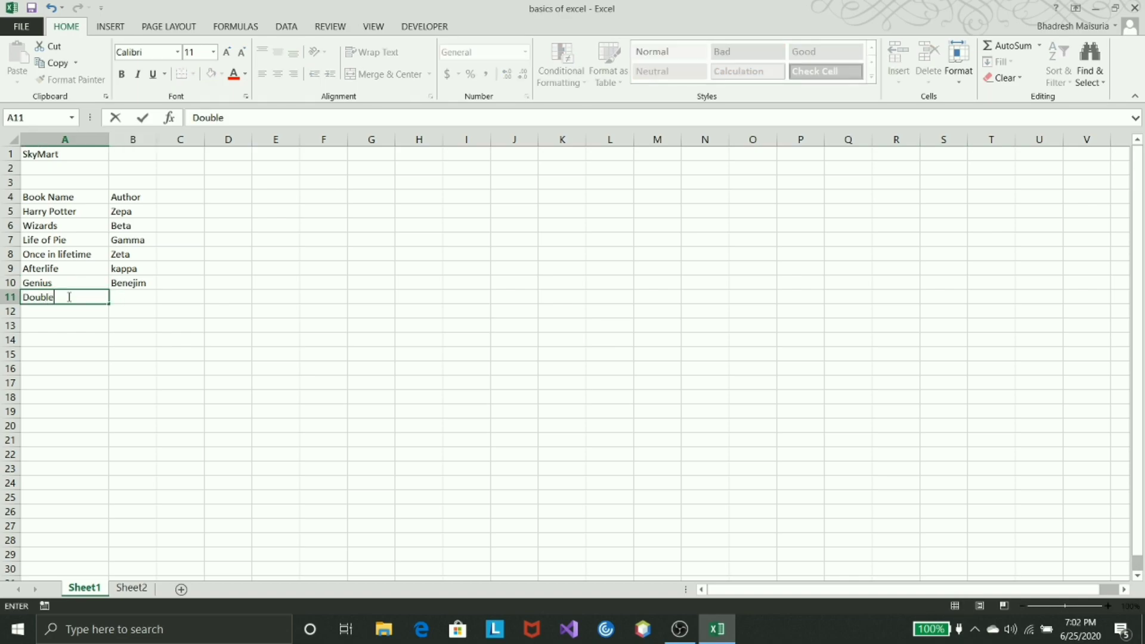
- Try entering only the letter B as the author in cell B11, and compare the existing entries in B10 and B6
click(142, 299)
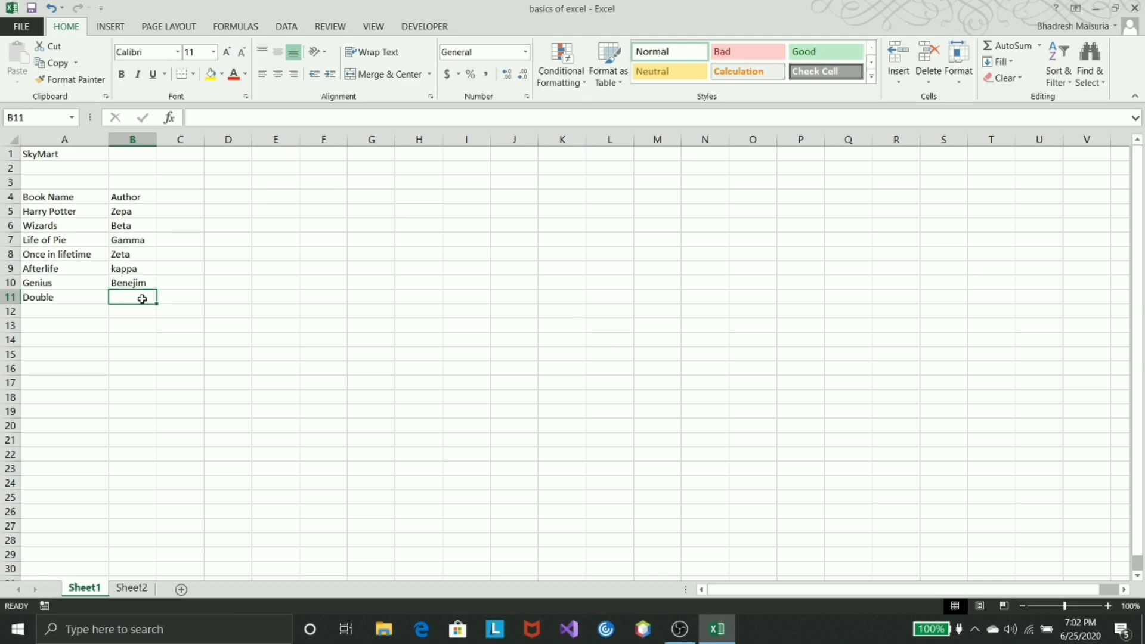
text(B)
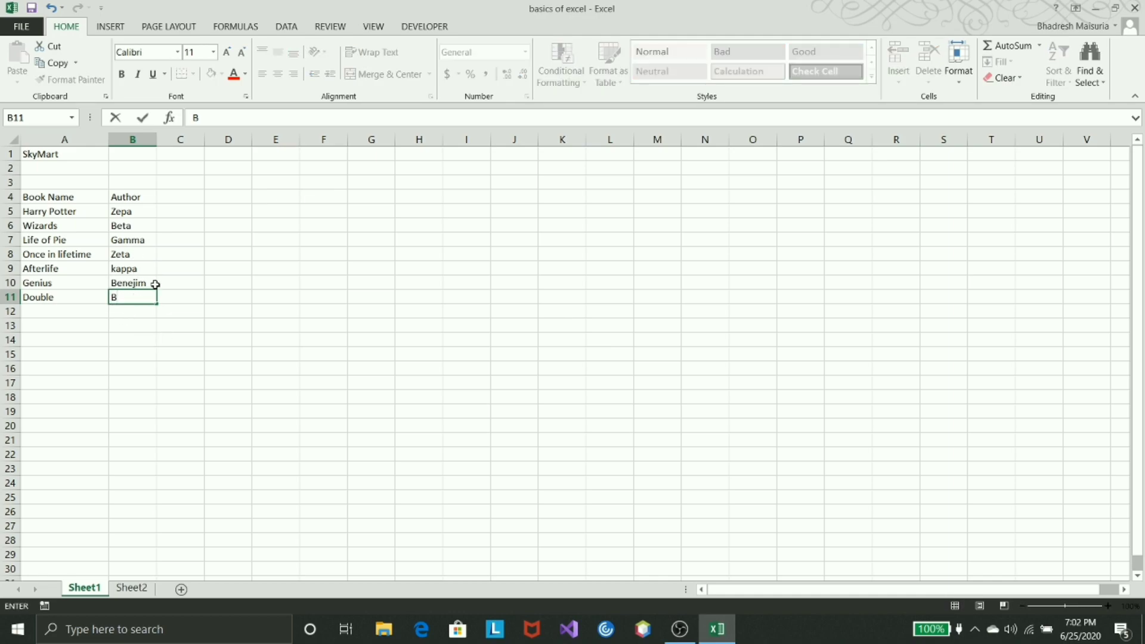
click(136, 284)
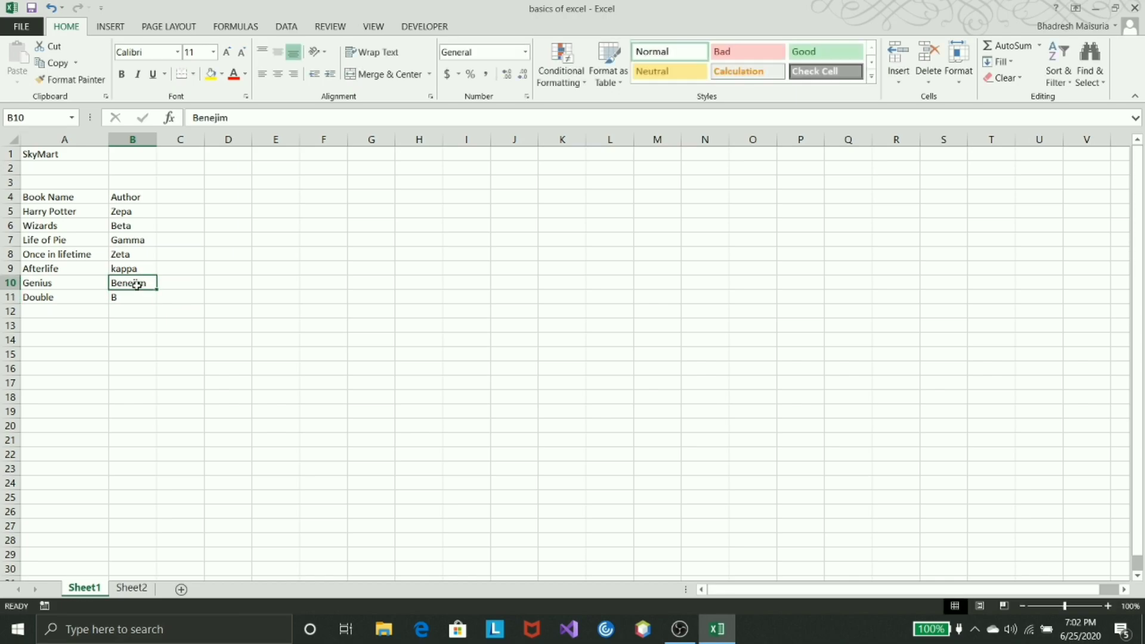
click(134, 225)
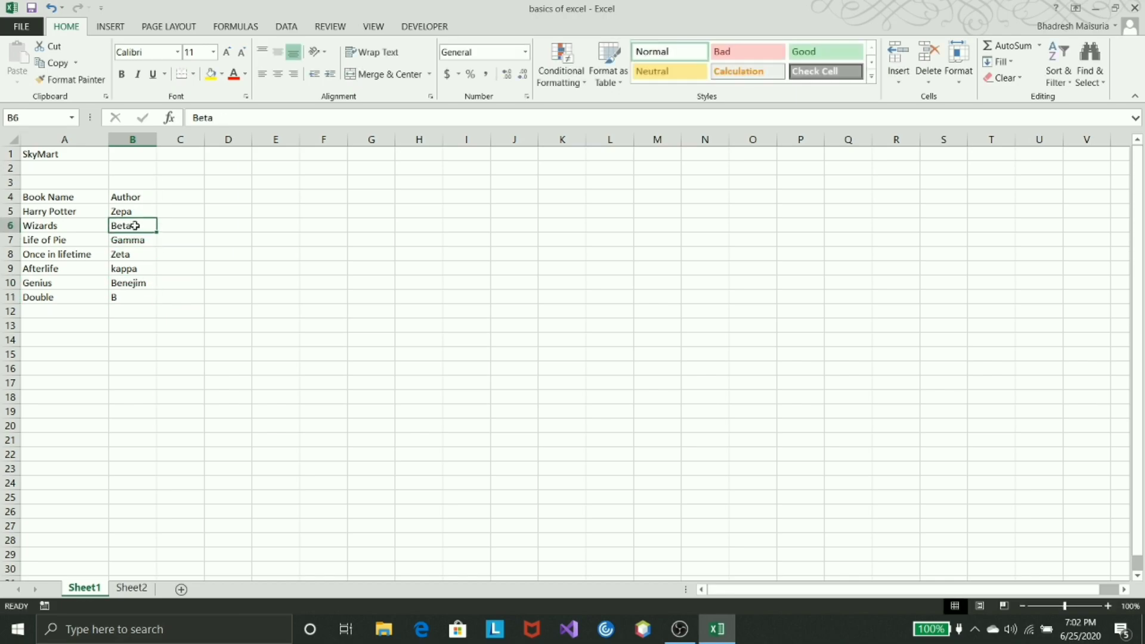
click(136, 285)
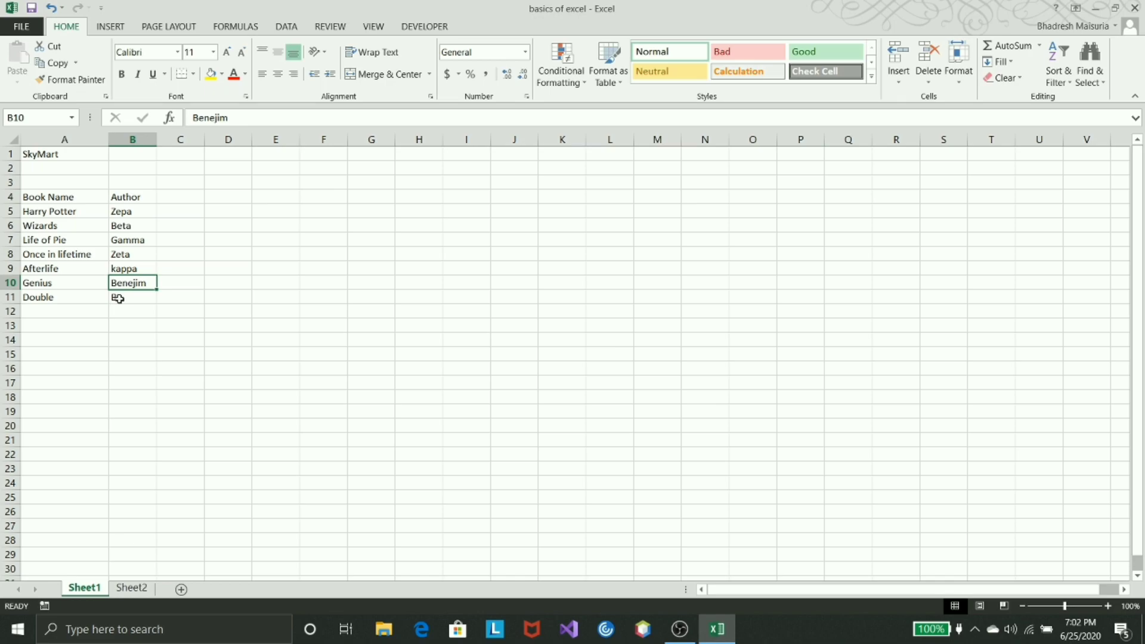
- Enter Benejim as the author of Double in cell B11, using AutoComplete on the partial text Bene
click(131, 297)
text(Be)
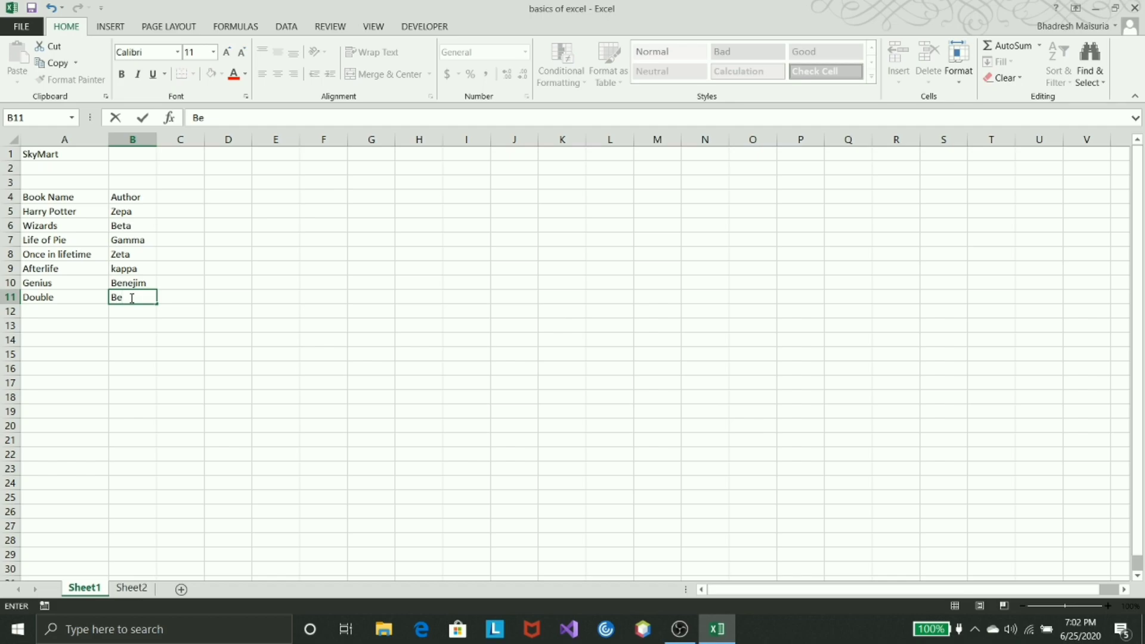
text(ta)
key(BackSpace)
key(BackSpace)
key(BackSpace)
text(en)
key(BackSpace)
key(BackSpace)
key(BackSpace)
key(BackSpace)
key(BackSpace)
text(Bene)
key(Return)
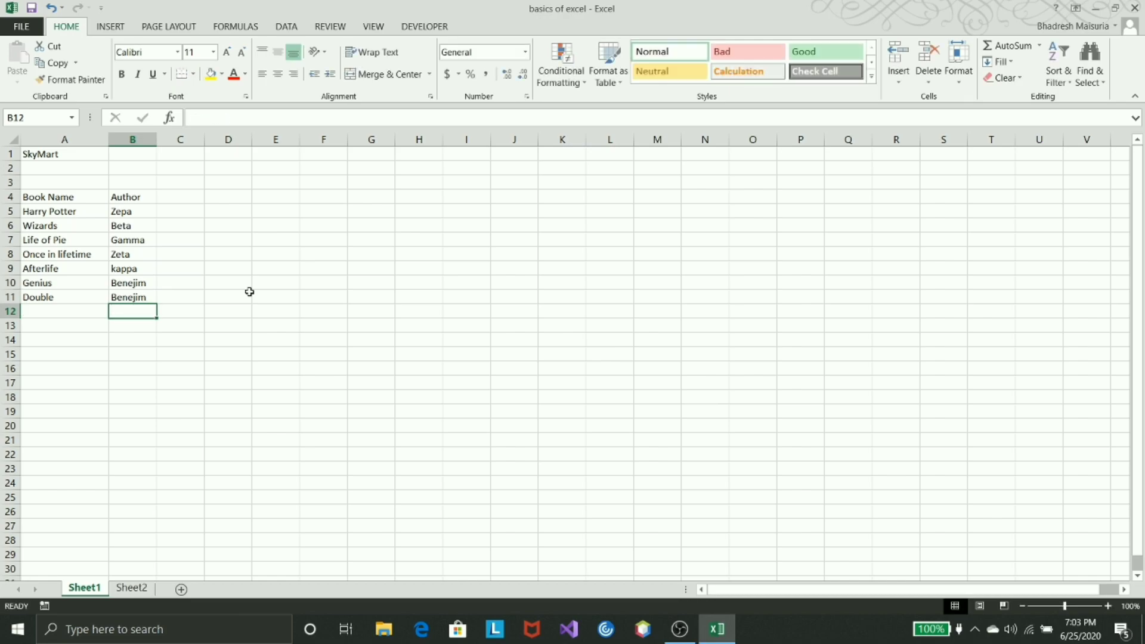
key(Up)
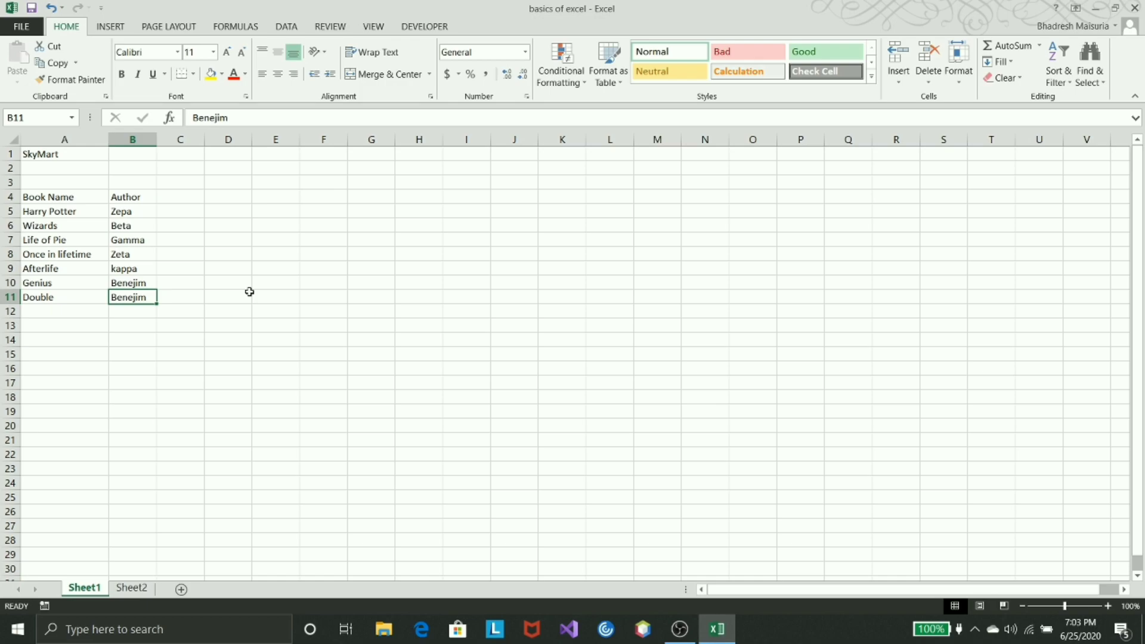
key(Up)
key(Up)
key(Down)
key(Down)
key(Down)
- Add the book name Interger in cell A12 below Double
key(Down)
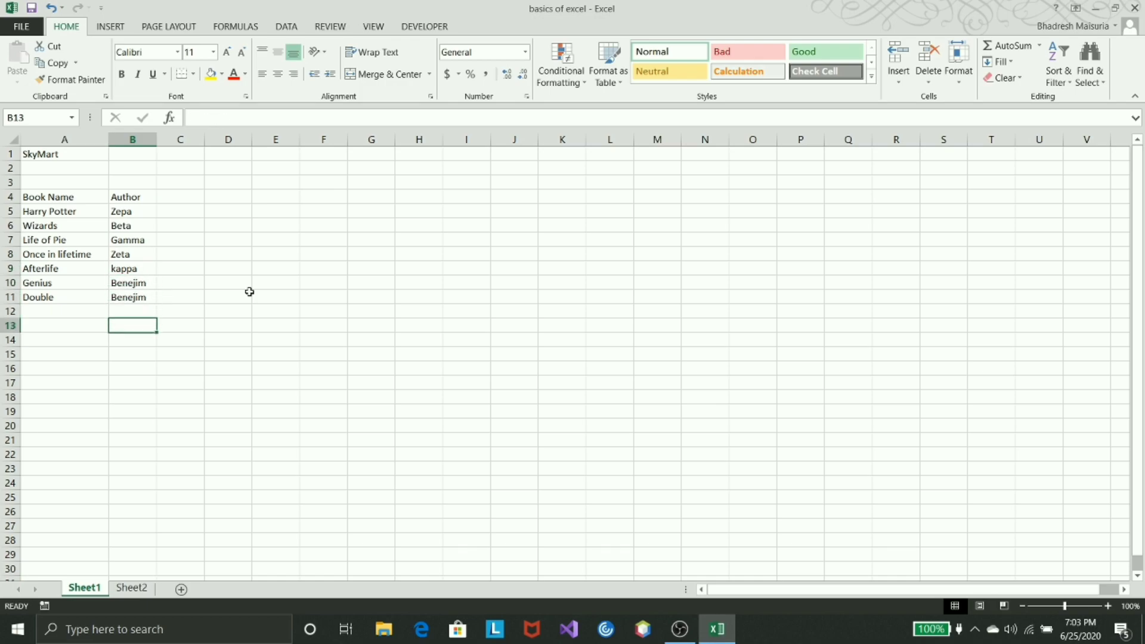
key(Left)
key(Down)
key(Up)
key(Up)
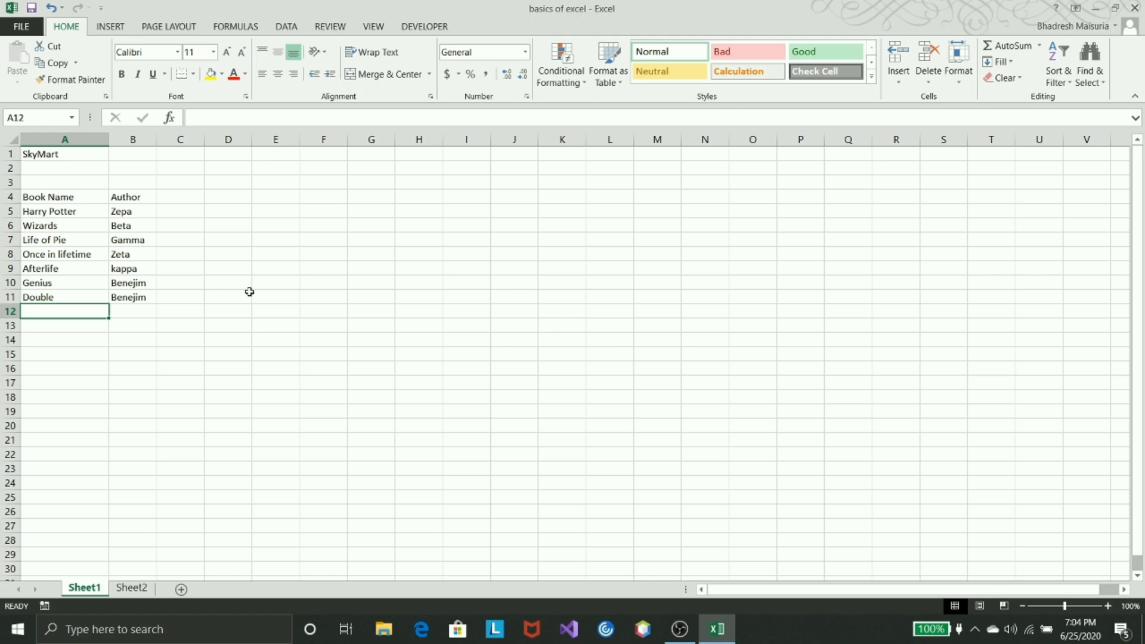
text(Interger)
- Enter Zepa as the author of Interger in cell B12, replacing the suggested Zeta
click(142, 315)
text(Zeta)
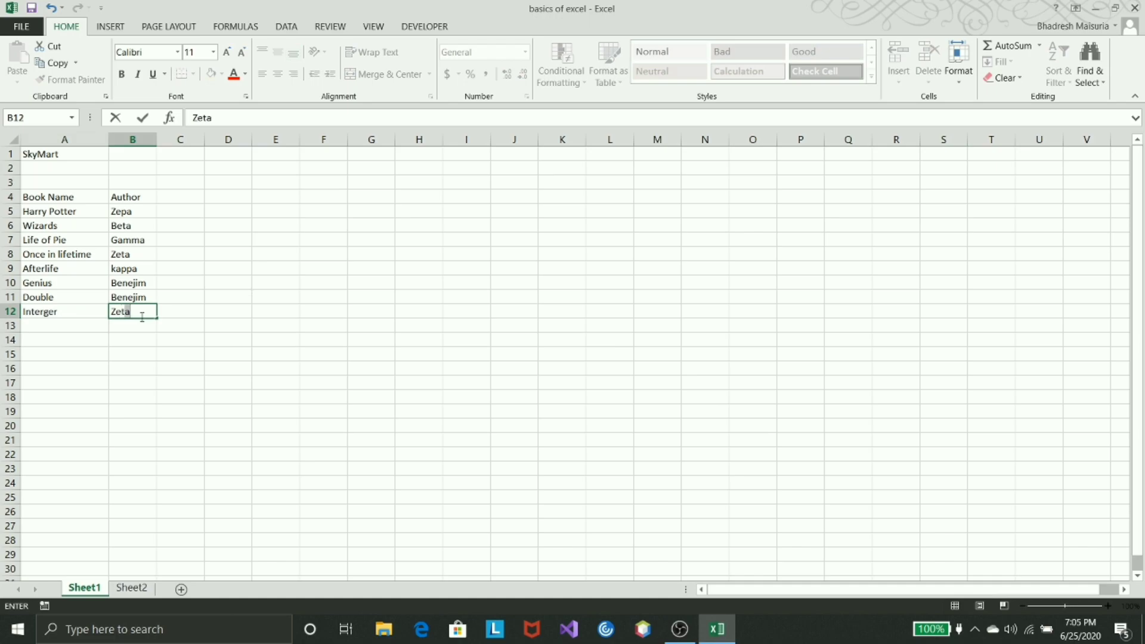
key(BackSpace)
text(adlkfs)
key(BackSpace)
key(BackSpace)
key(BackSpace)
key(BackSpace)
key(BackSpace)
text(pa)
key(Return)
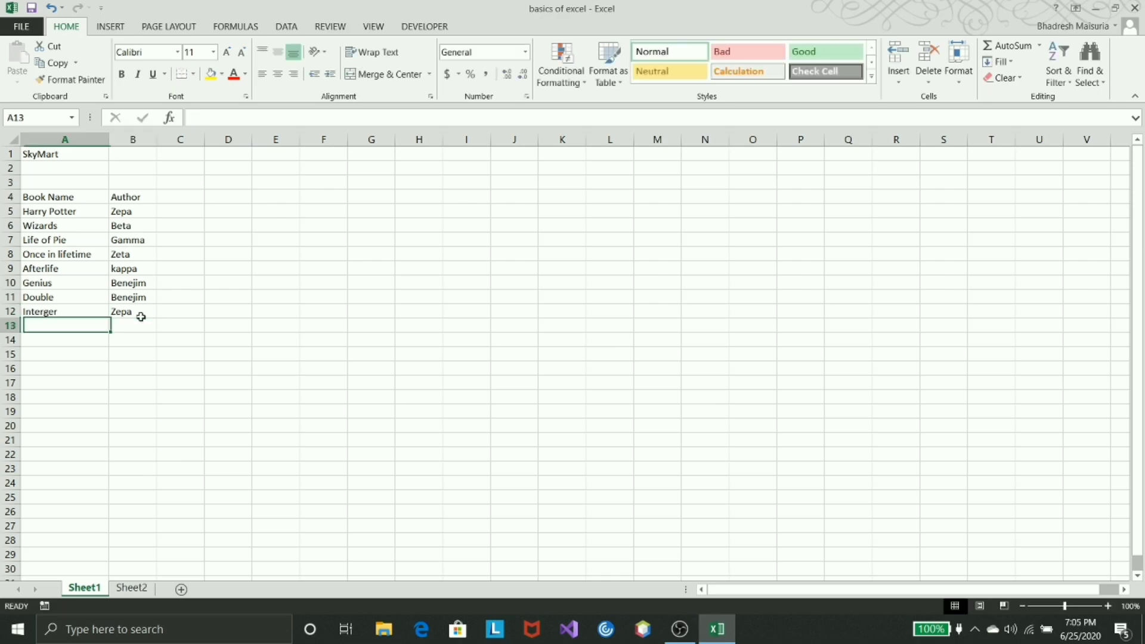
- Try filling cell B13 with kappa by accepting the AutoComplete suggestion for the letter k
click(141, 317)
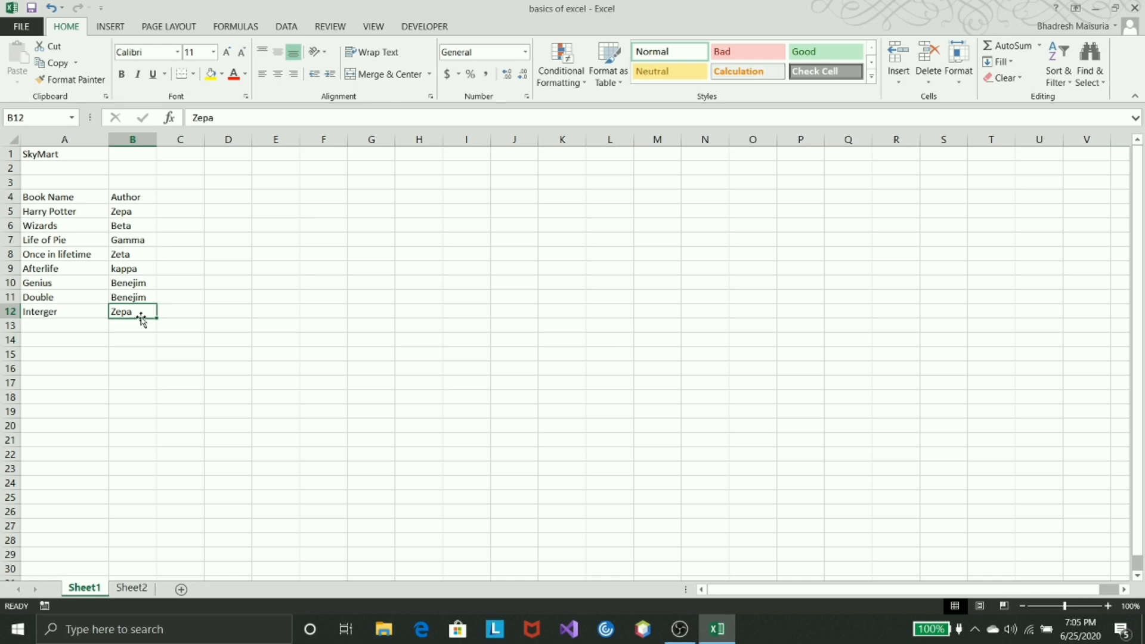
click(132, 332)
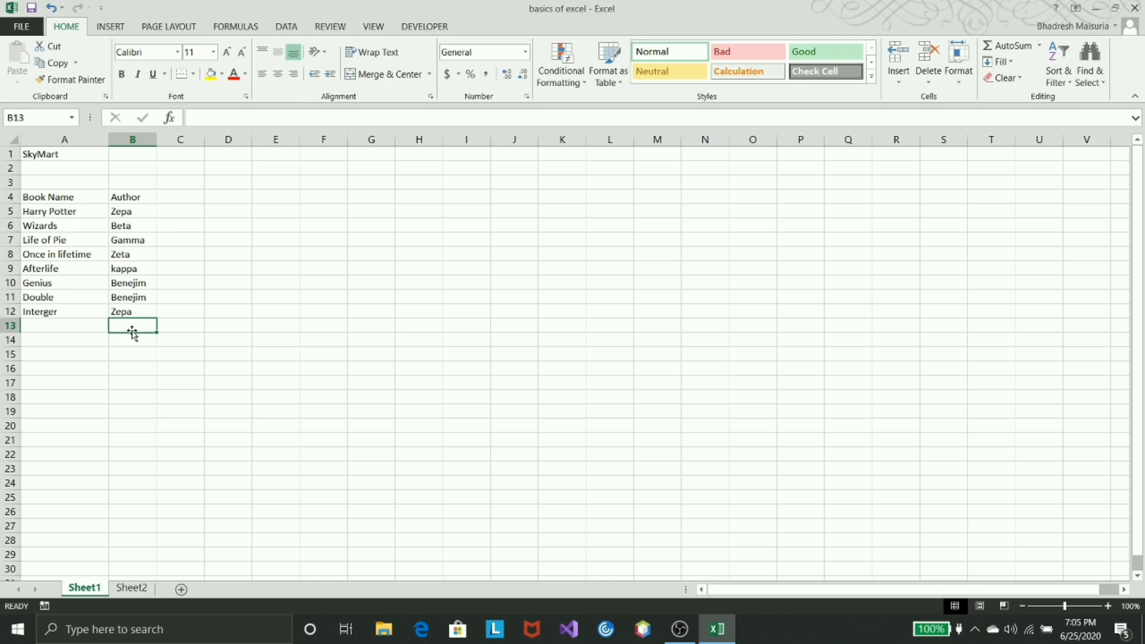
text(k)
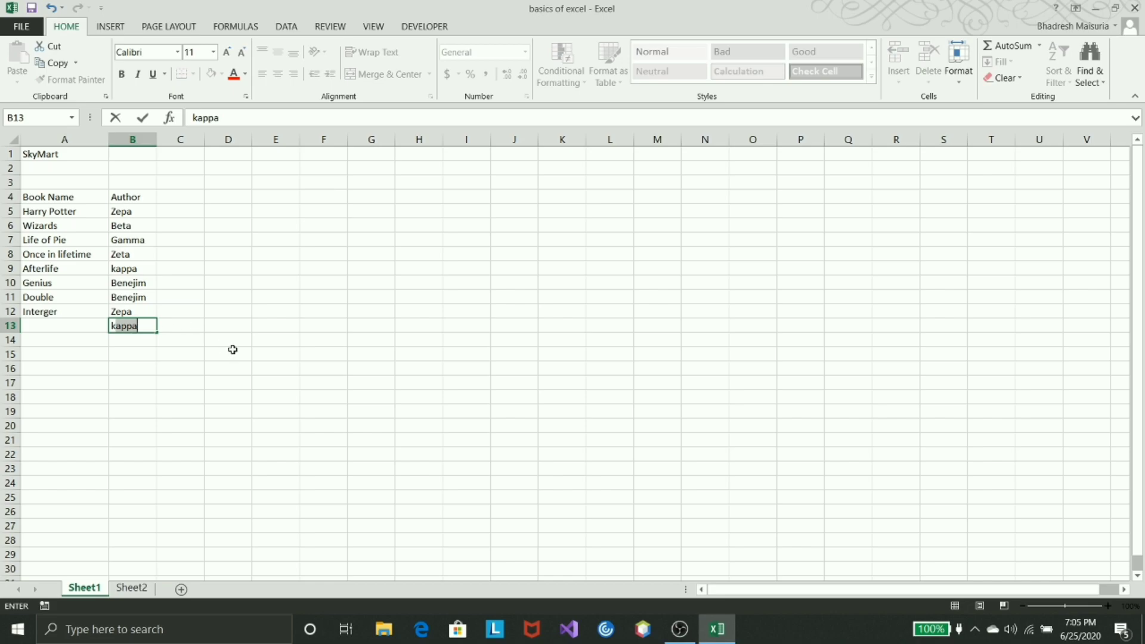
key(Return)
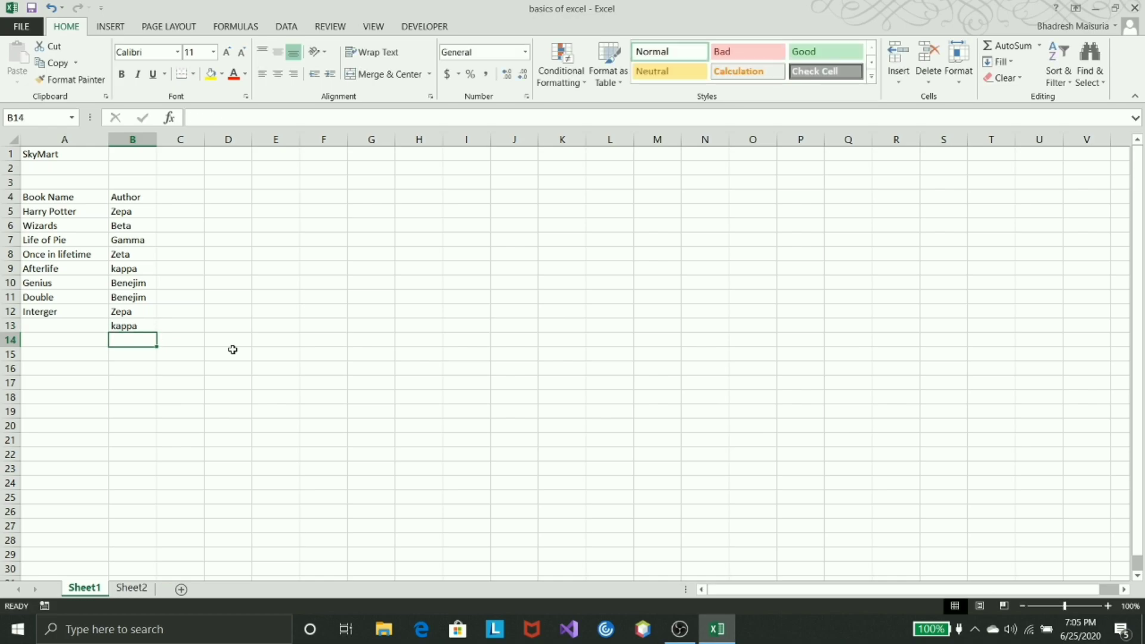
- Overwrite cell B13 with trial text starting with K, and erase it to leave the cell empty
key(Up)
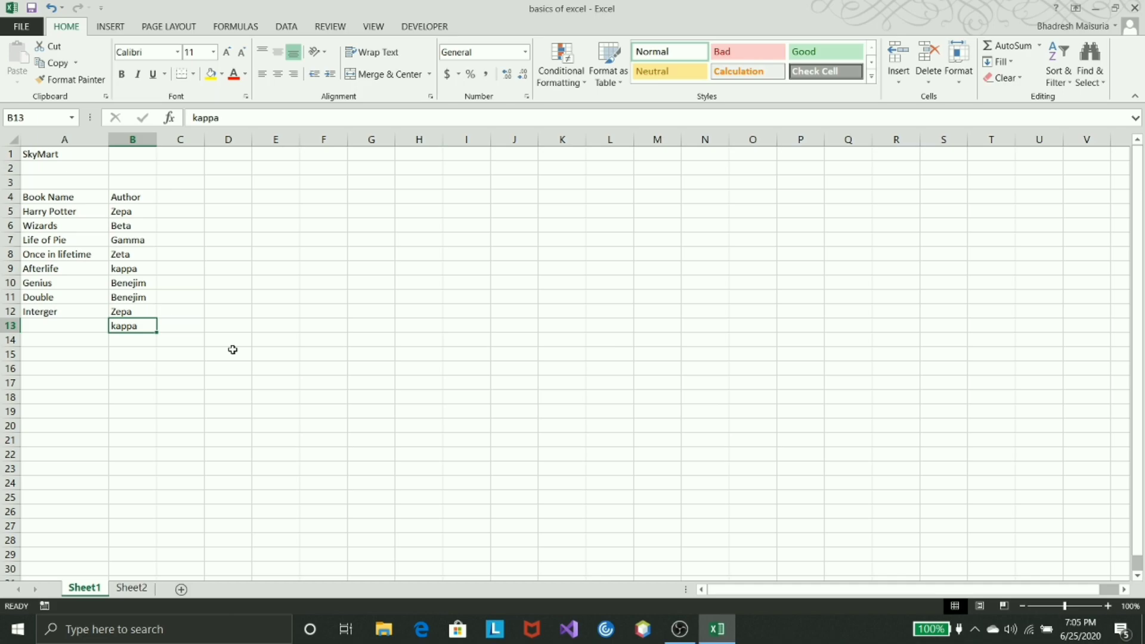
text(K)
text(mrkadfas)
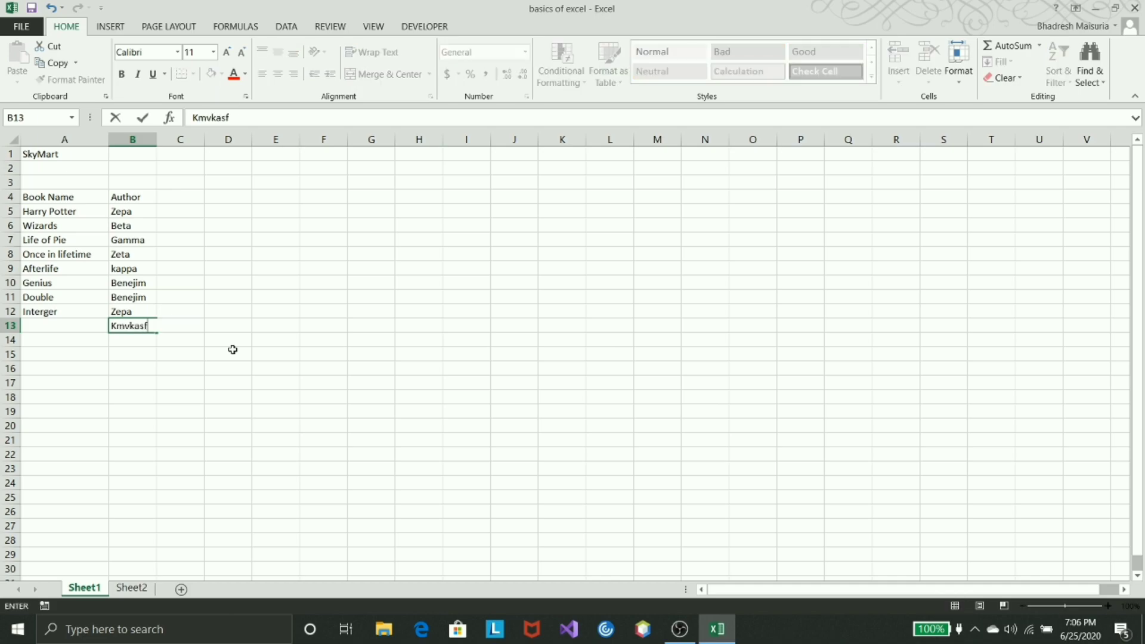
key(BackSpace)
key(BackSpace)
key(BackSpace)
key(BackSpace)
key(BackSpace)
key(BackSpace)
key(BackSpace)
key(BackSpace)
key(BackSpace)
text(K)
key(BackSpace)
key(BackSpace)
click(232, 350)
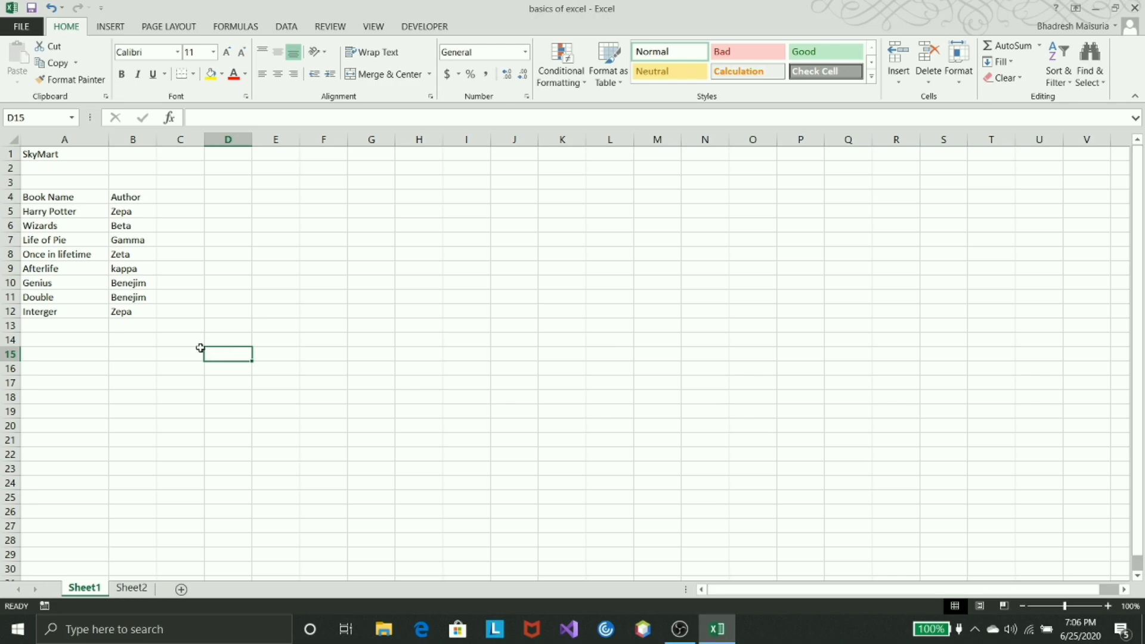
click(154, 337)
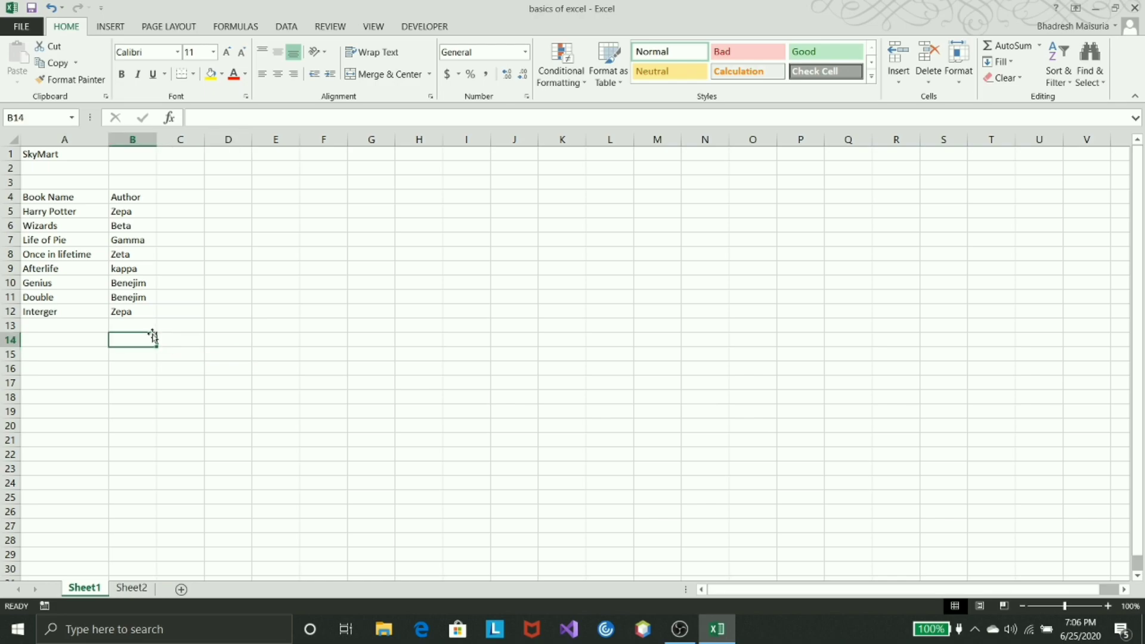